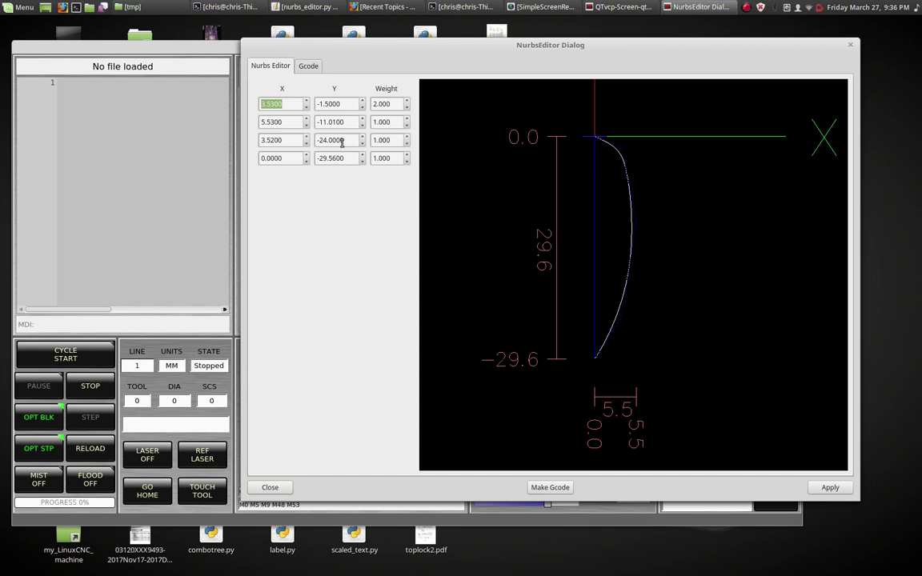
# - Set the first three control points' X values to 6.53, 10.53 and 9.52
pyautogui.click(306, 101)
pyautogui.click(306, 101)
pyautogui.click(307, 101)
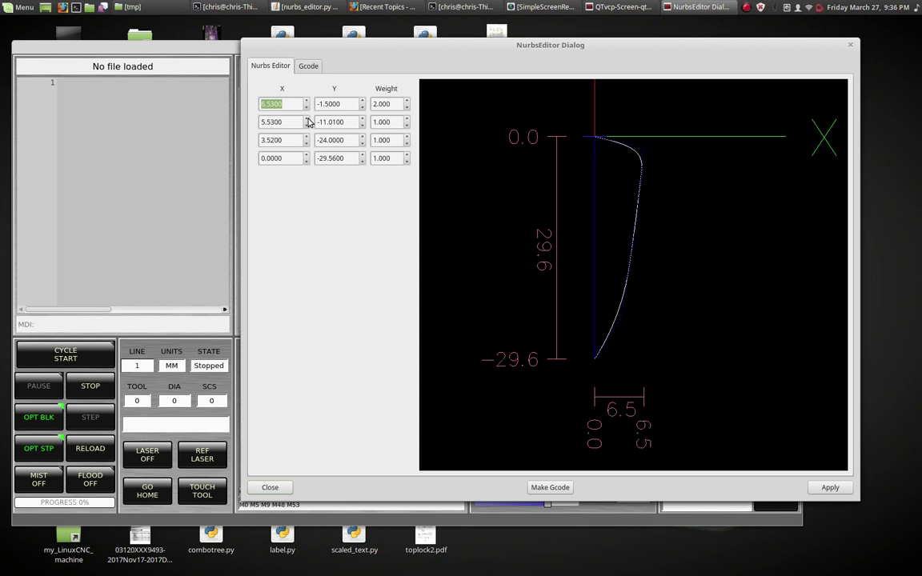
pyautogui.click(306, 118)
pyautogui.click(306, 118)
pyautogui.click(306, 119)
pyautogui.click(307, 118)
pyautogui.click(306, 119)
pyautogui.click(306, 144)
pyautogui.click(306, 138)
pyautogui.click(305, 138)
pyautogui.click(306, 138)
# - Set the third control point's Y to -25 and its weight to 0.7
pyautogui.click(361, 143)
pyautogui.click(362, 143)
pyautogui.click(361, 143)
pyautogui.click(362, 137)
pyautogui.click(362, 137)
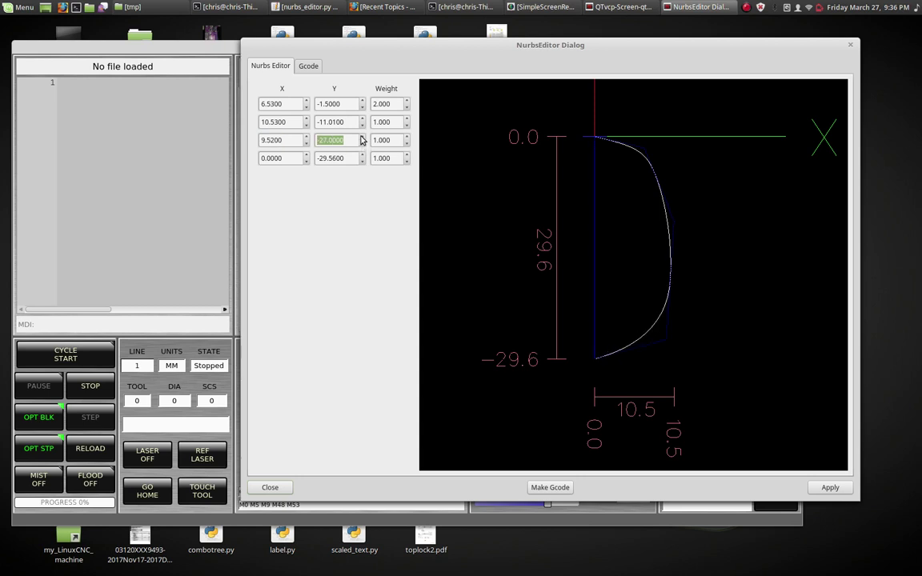
pyautogui.click(406, 144)
pyautogui.click(406, 144)
pyautogui.click(406, 144)
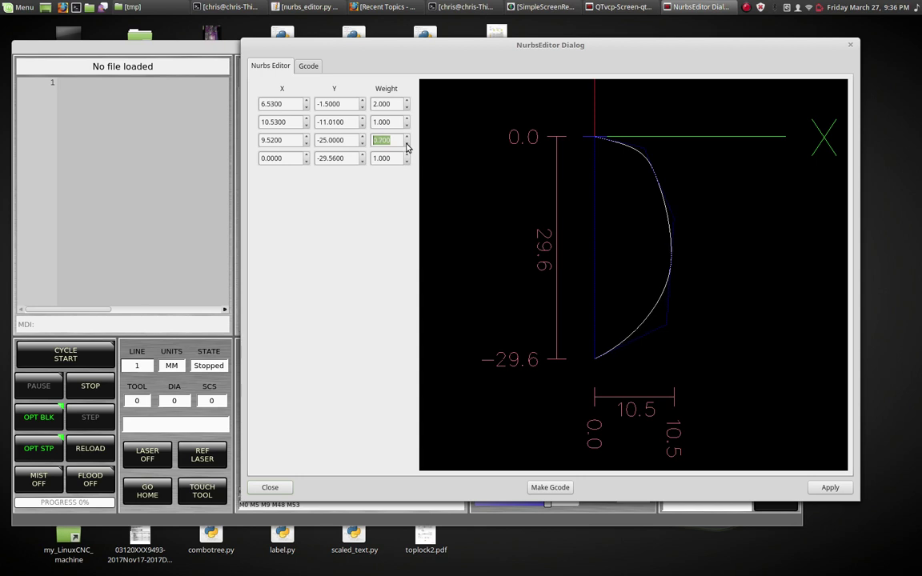
# - Set the first point's weight to 1.2 and the second point's weight to 0.4
pyautogui.click(406, 107)
pyautogui.click(405, 107)
pyautogui.click(406, 107)
pyautogui.click(406, 103)
pyautogui.click(406, 102)
pyautogui.click(406, 103)
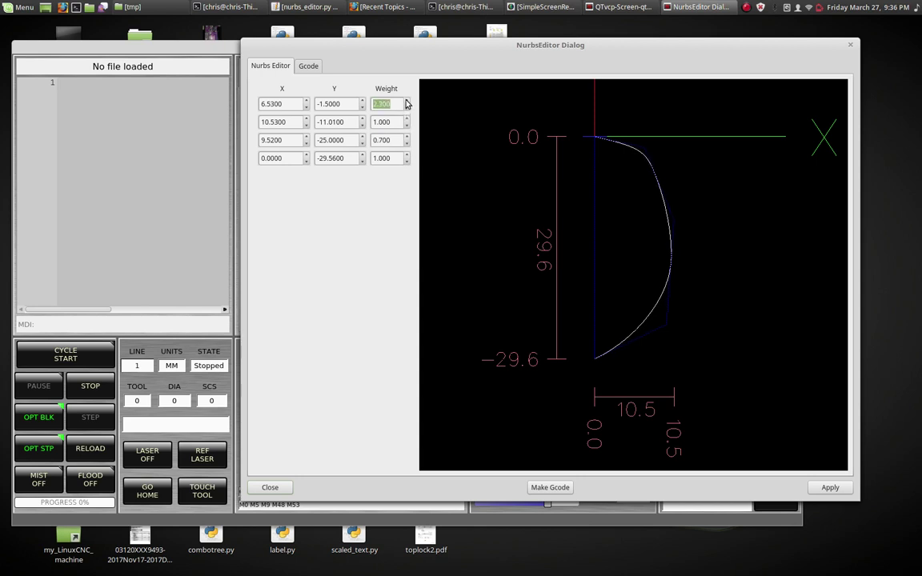
pyautogui.click(406, 109)
pyautogui.click(406, 108)
pyautogui.click(406, 108)
pyautogui.click(406, 108)
pyautogui.click(406, 108)
pyautogui.click(406, 108)
pyautogui.click(406, 112)
pyautogui.click(405, 112)
pyautogui.click(406, 112)
pyautogui.click(405, 112)
pyautogui.click(406, 112)
pyautogui.click(406, 112)
pyautogui.click(406, 112)
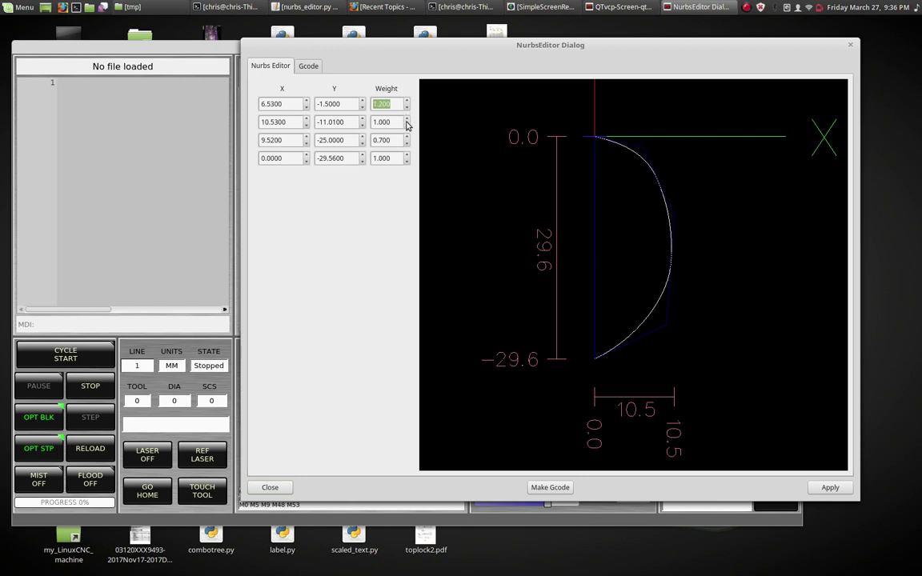
pyautogui.click(406, 126)
pyautogui.click(406, 126)
pyautogui.click(406, 125)
pyautogui.click(406, 126)
pyautogui.click(406, 125)
pyautogui.click(406, 125)
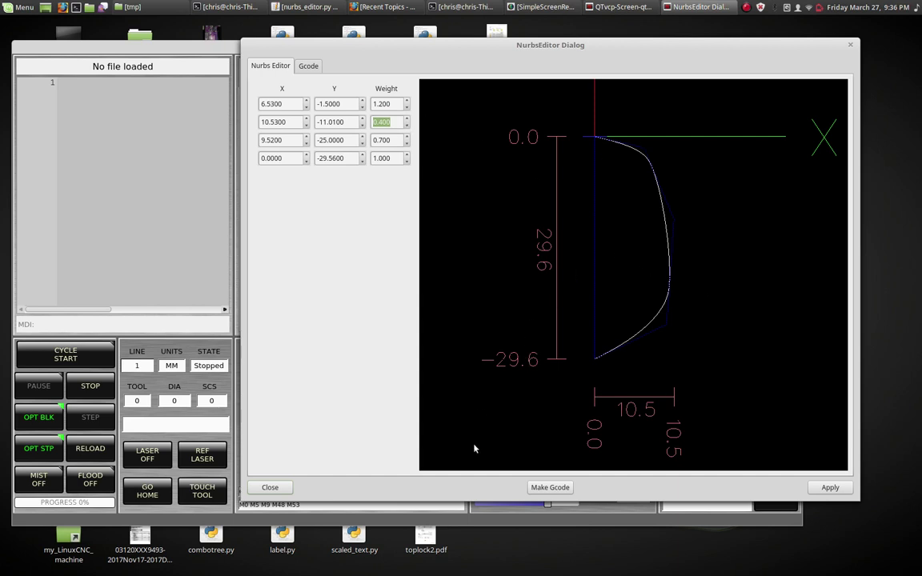
# - Generate the curve's G-code and cut out the Show control points block
pyautogui.click(549, 488)
pyautogui.click(308, 66)
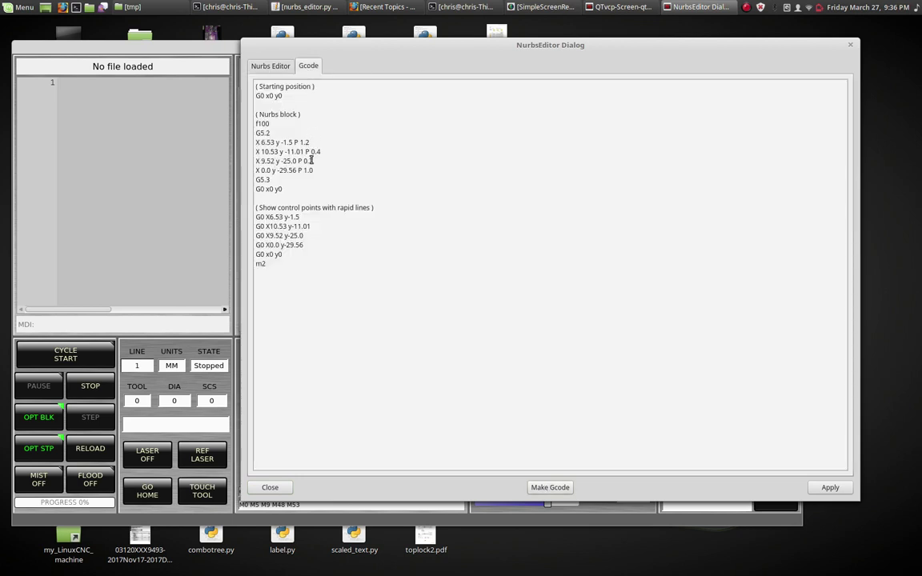
pyautogui.moveTo(256, 208); pyautogui.dragTo(303, 252)
pyautogui.rightClick(361, 227)
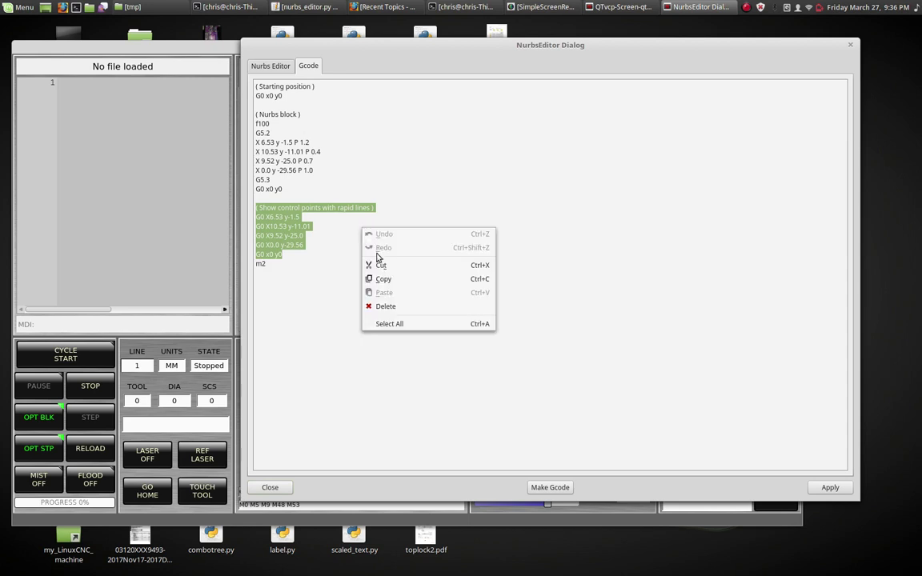
pyautogui.click(377, 264)
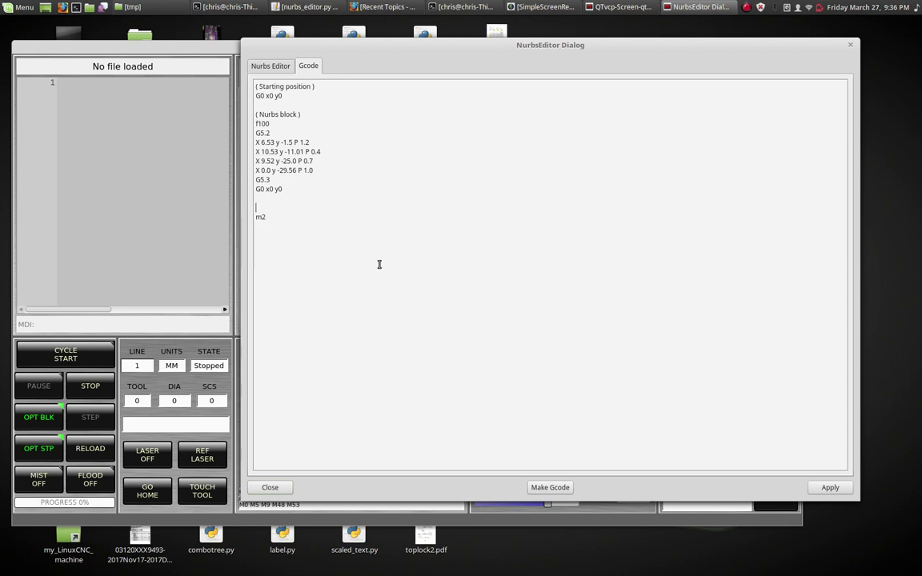
# - Change the feed to f1000 and load the code into QtDragon as LINUXCNCtempWork.ngc
pyautogui.click(286, 122)
pyautogui.click(830, 488)
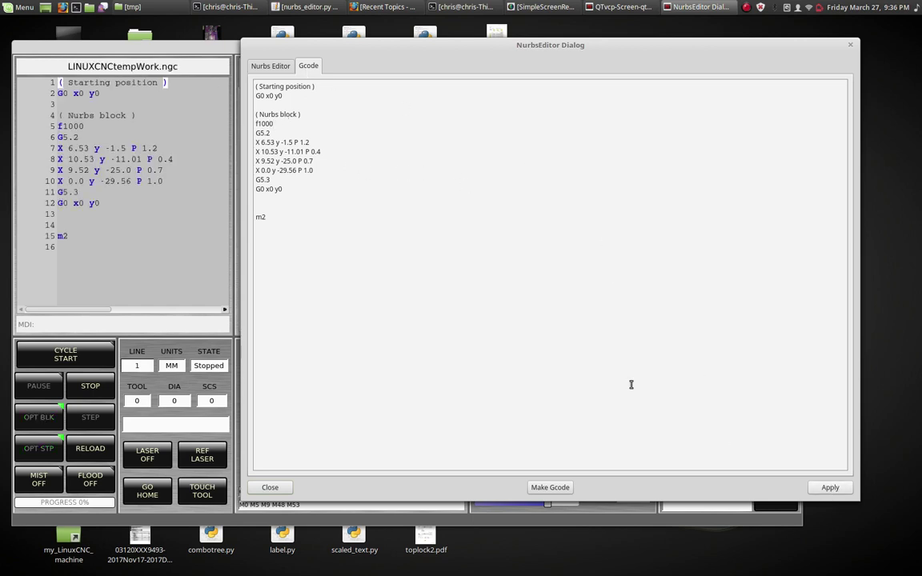
pyautogui.click(197, 46)
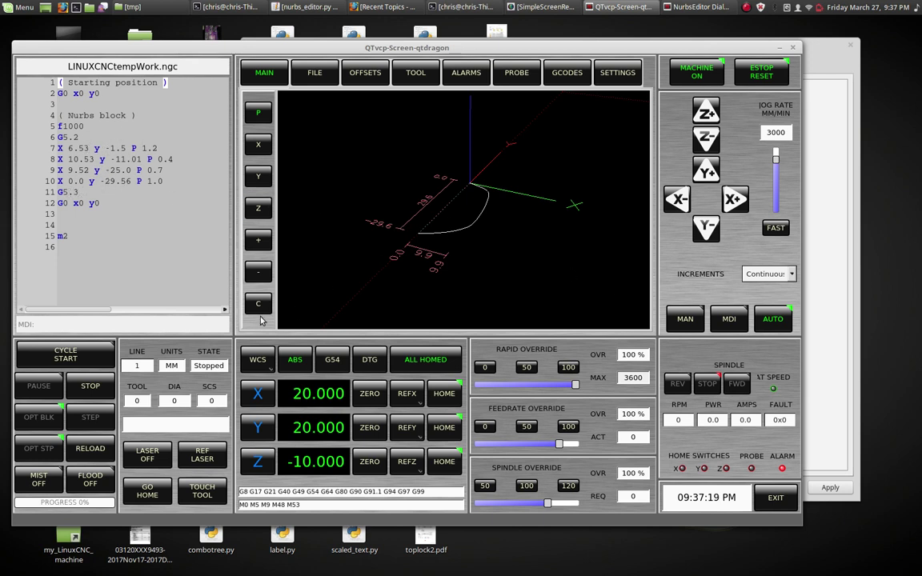
# - Run the loaded NURBS program with CYCLE START, then return to the NurbsEditor
pyautogui.click(84, 355)
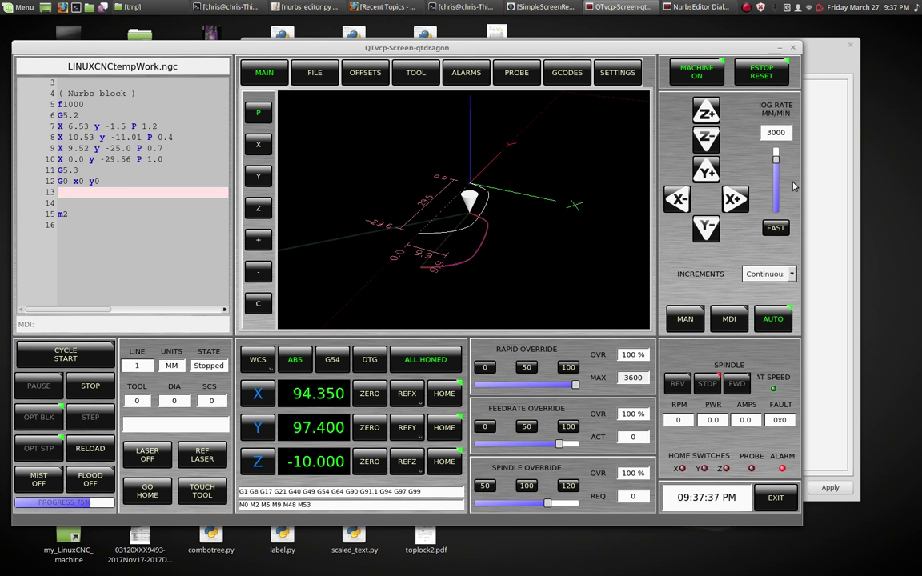
pyautogui.click(814, 50)
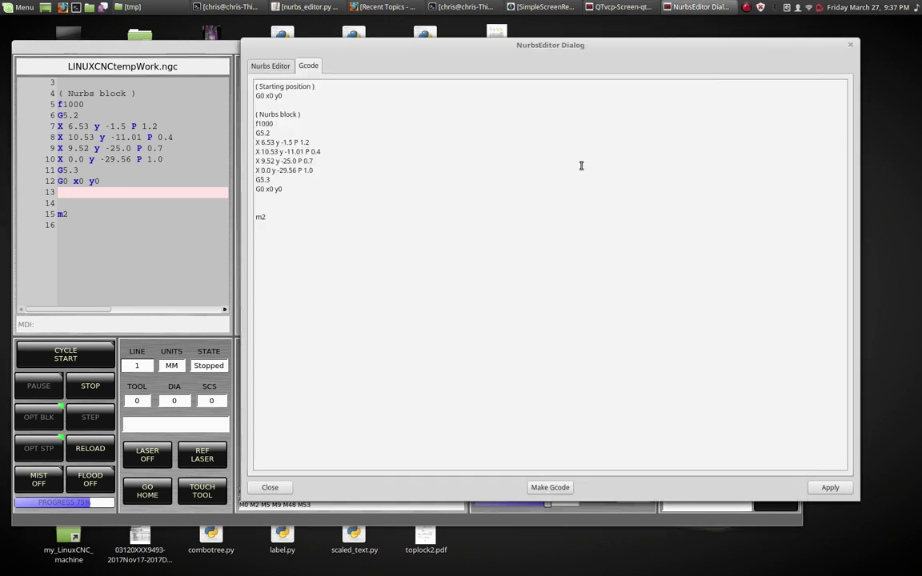
# - Lower the first three X values to 4.53, 9.53 and 8.52, narrowing the curve to 9.5 wide
pyautogui.click(269, 67)
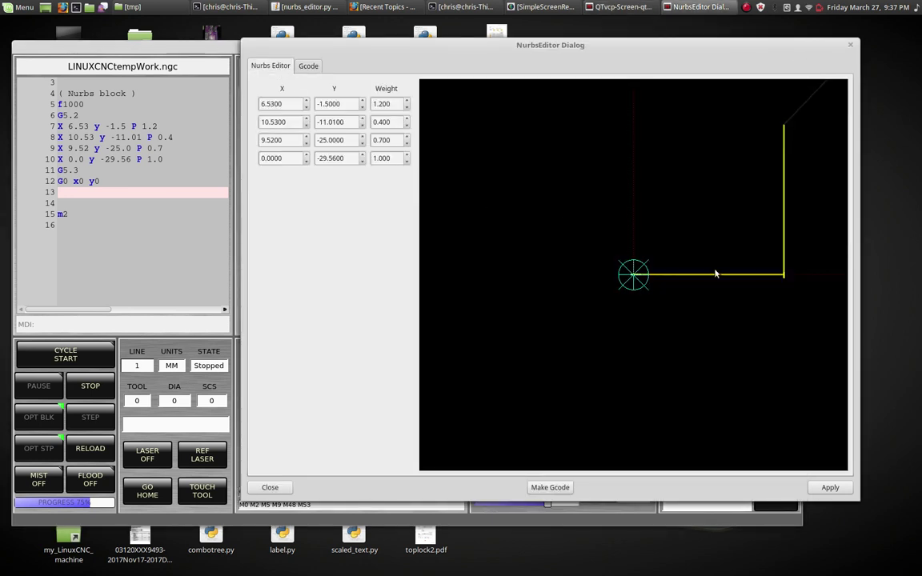
pyautogui.moveTo(762, 87)
pyautogui.mouseDown()
pyautogui.moveTo(461, 395)
pyautogui.moveTo(696, 190)
pyautogui.moveTo(778, 206)
pyautogui.moveTo(868, 135)
pyautogui.mouseUp()
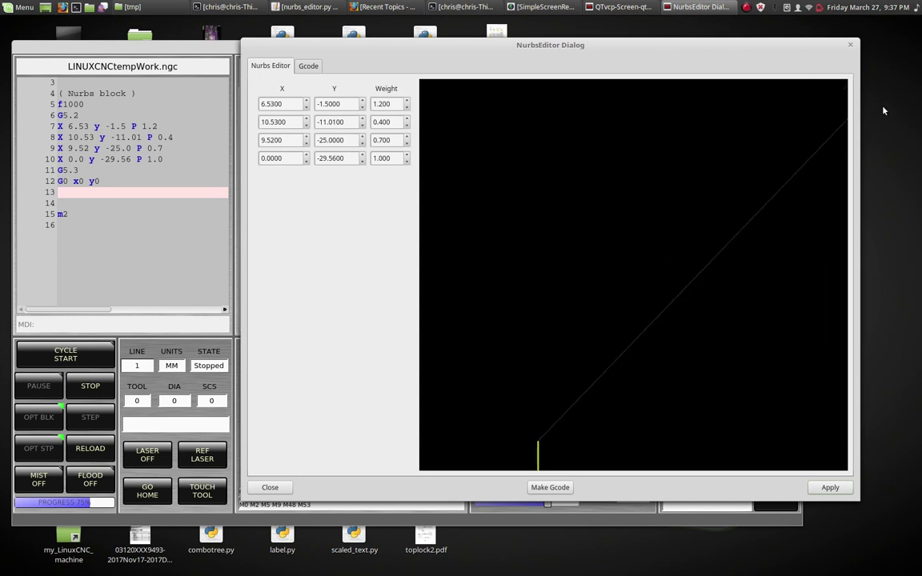
pyautogui.scroll(-5, 728, 184)
pyautogui.moveTo(769, 174); pyautogui.dragTo(611, 251)
pyautogui.scroll(4, 611, 252)
pyautogui.moveTo(520, 297); pyautogui.dragTo(656, 222)
pyautogui.scroll(4, 659, 284)
pyautogui.click(306, 108)
pyautogui.click(306, 107)
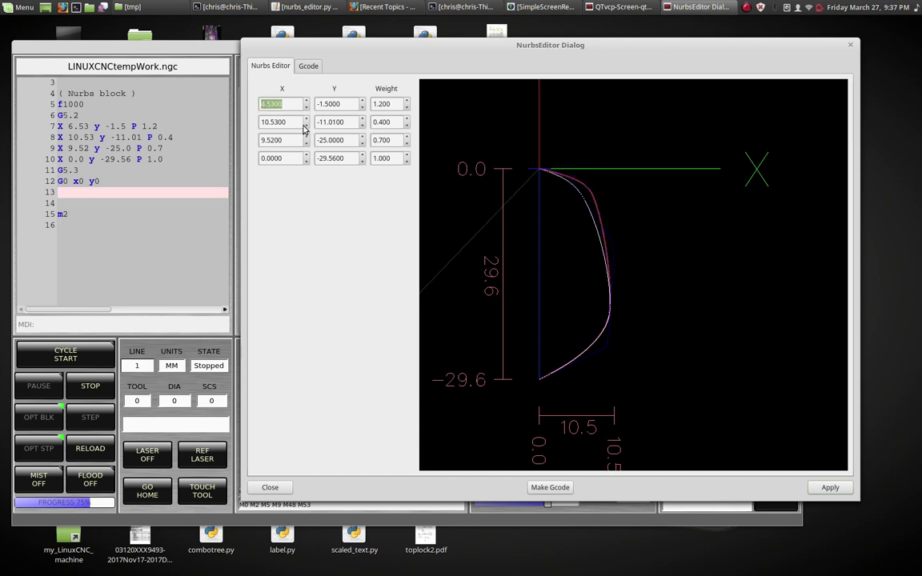
pyautogui.click(306, 124)
pyautogui.click(306, 143)
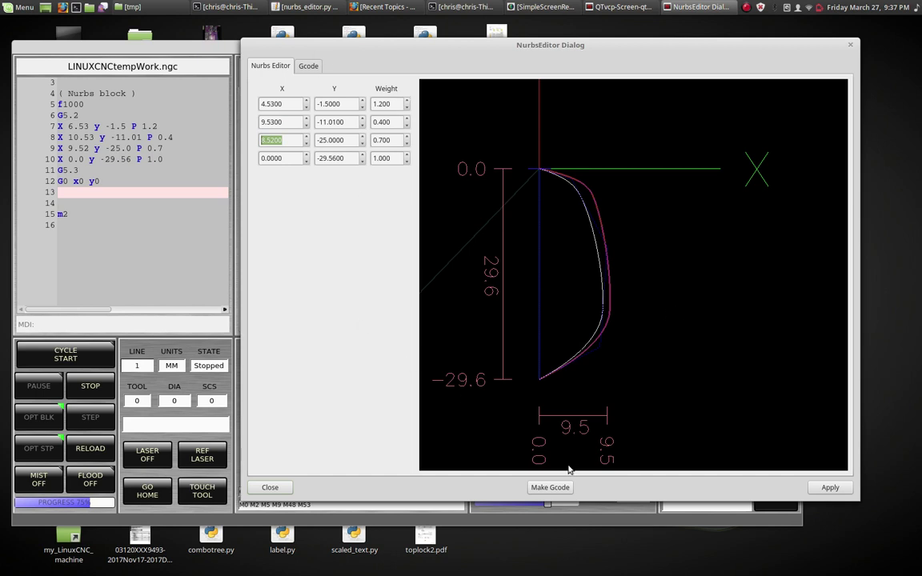
# - Copy, then cut the Show control points block from the narrowed curve's G-code
pyautogui.click(309, 68)
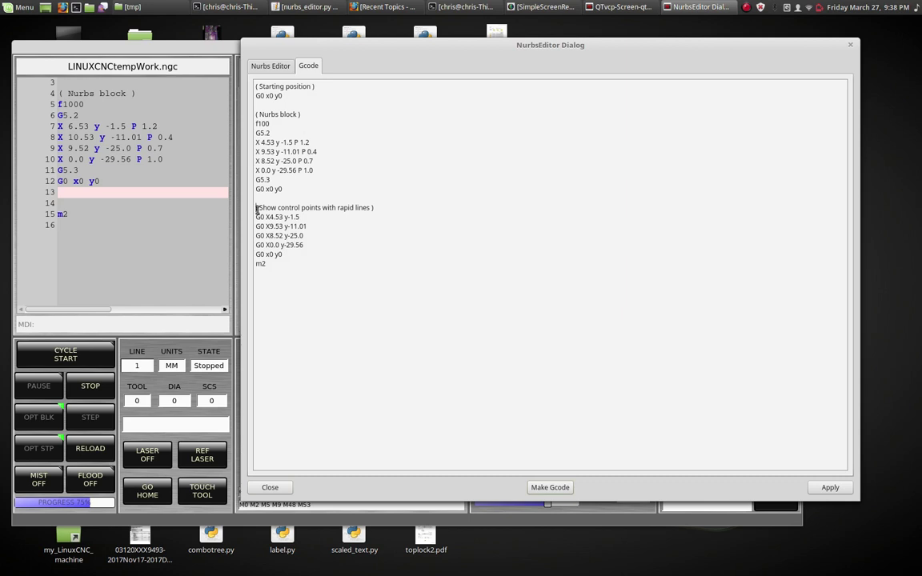
pyautogui.moveTo(257, 210); pyautogui.dragTo(285, 255)
pyautogui.rightClick(319, 224)
pyautogui.click(320, 247)
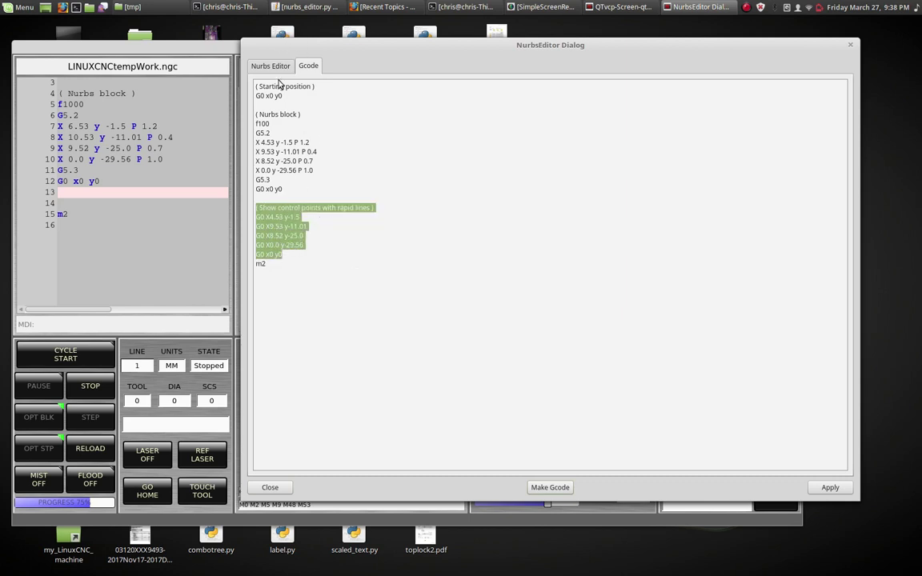
pyautogui.rightClick(389, 222)
pyautogui.click(405, 257)
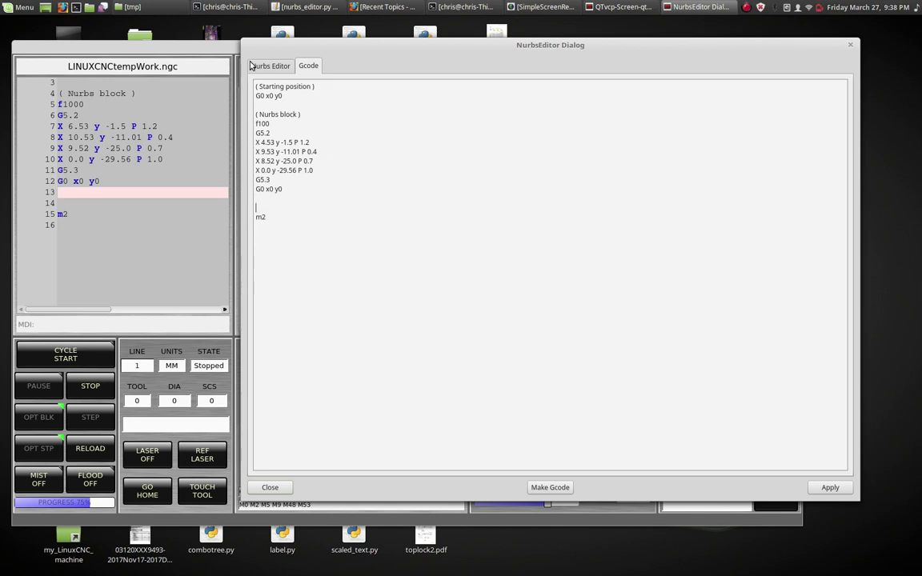
# - Return to the Nurbs Editor preview showing the 9.5 × 29.6 curve
pyautogui.click(253, 66)
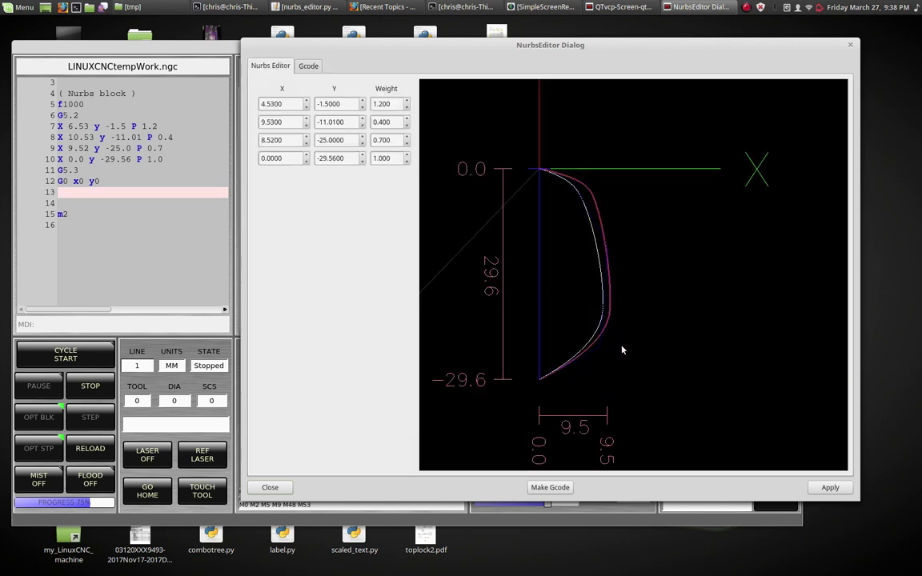
pyautogui.scroll(3, 597, 371)
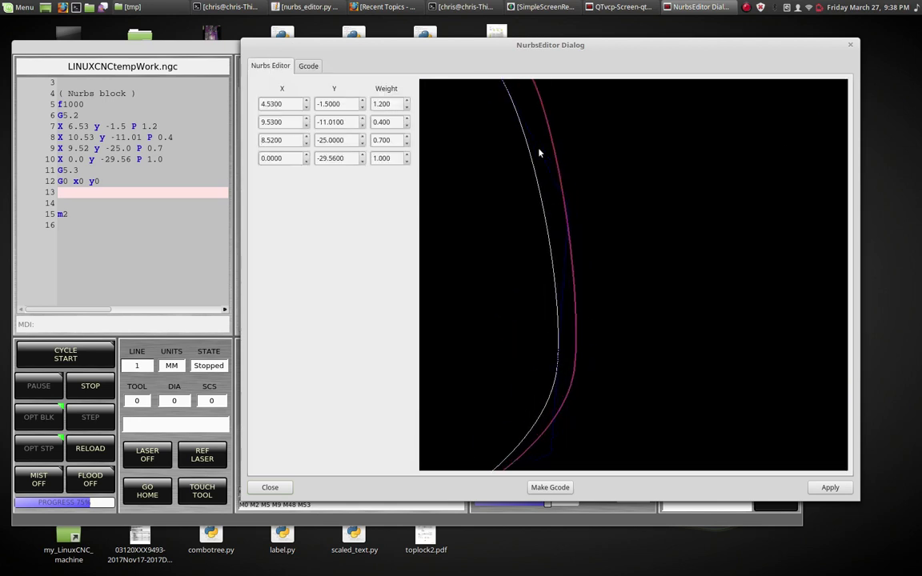
pyautogui.scroll(-3, 678, 222)
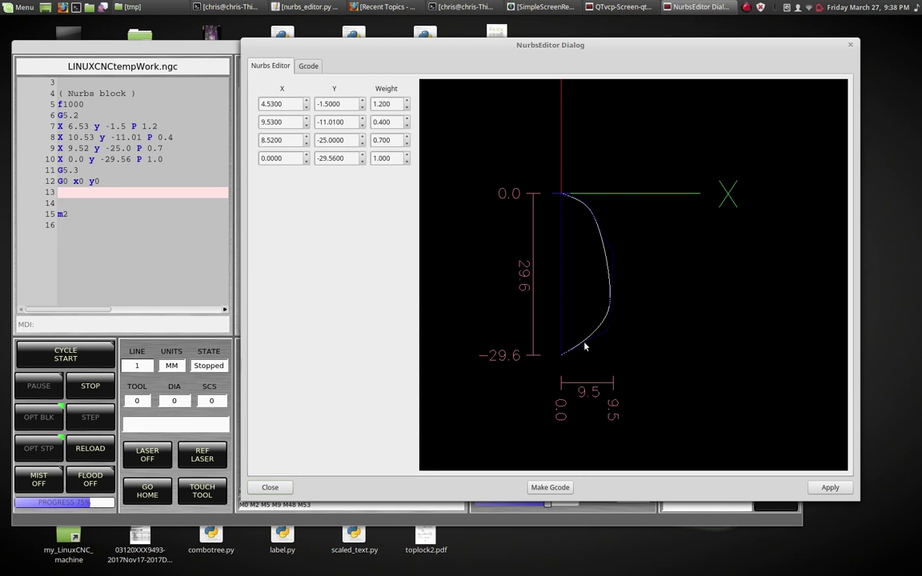
# - Change the feed to f1000 and reload LINUXCNCtempWork.ngc into QtDragon
pyautogui.click(307, 66)
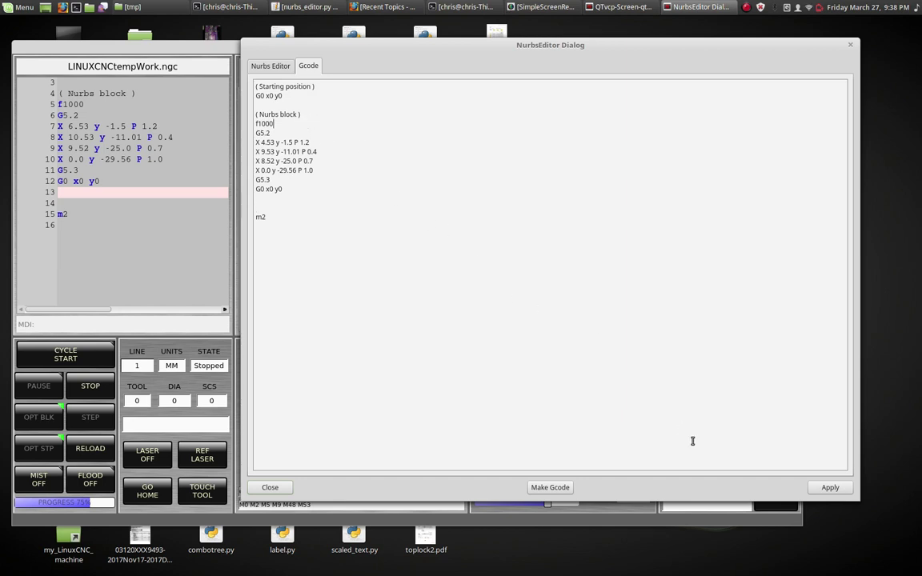
pyautogui.click(832, 489)
pyautogui.click(192, 52)
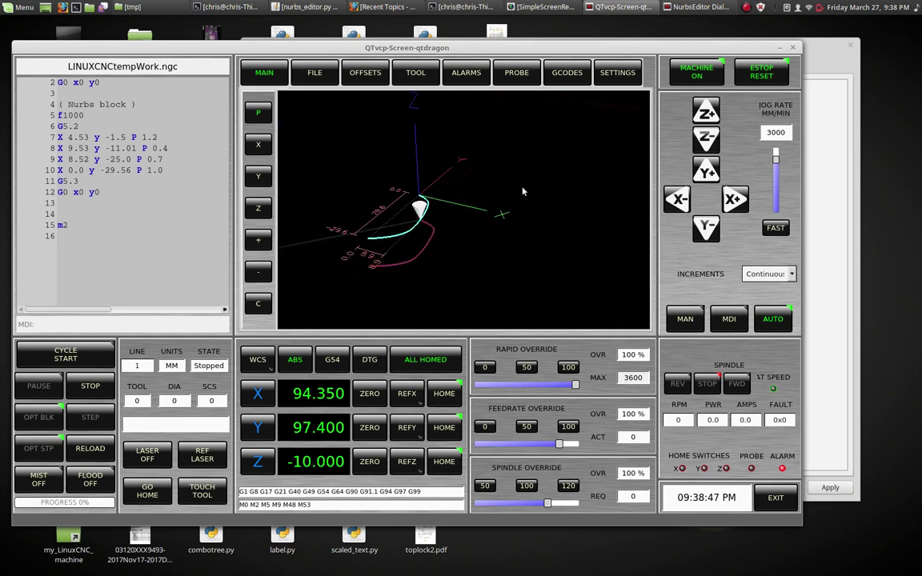
# - Run the narrowed NURBS program and zoom and rotate the 3D view to inspect its toolpath
pyautogui.click(58, 354)
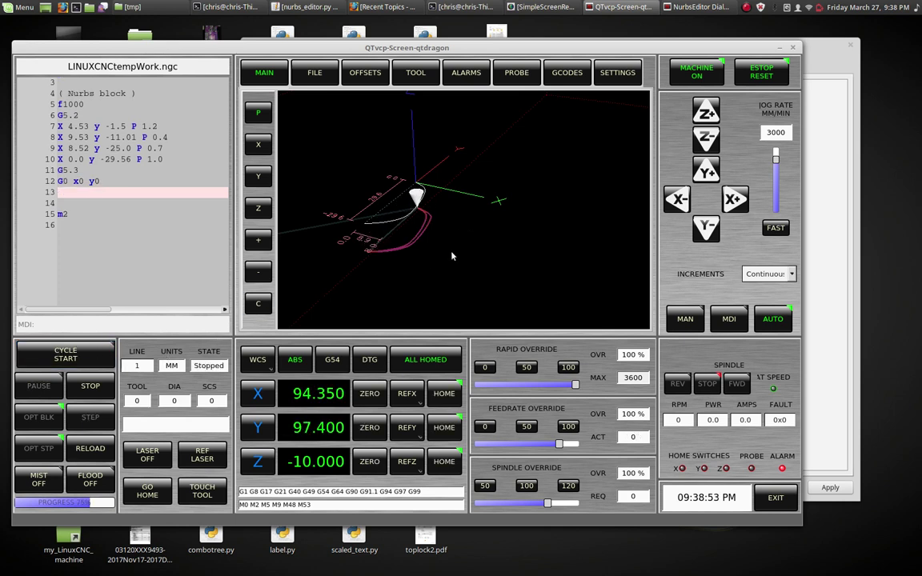
pyautogui.scroll(5, 456, 257)
pyautogui.moveTo(401, 275); pyautogui.dragTo(593, 166)
pyautogui.scroll(-5, 594, 166)
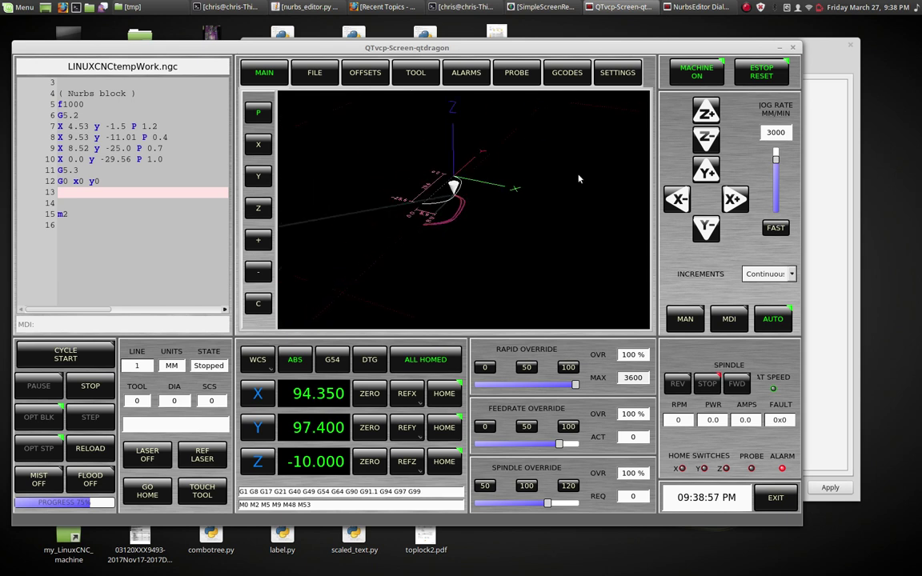
pyautogui.scroll(3, 497, 237)
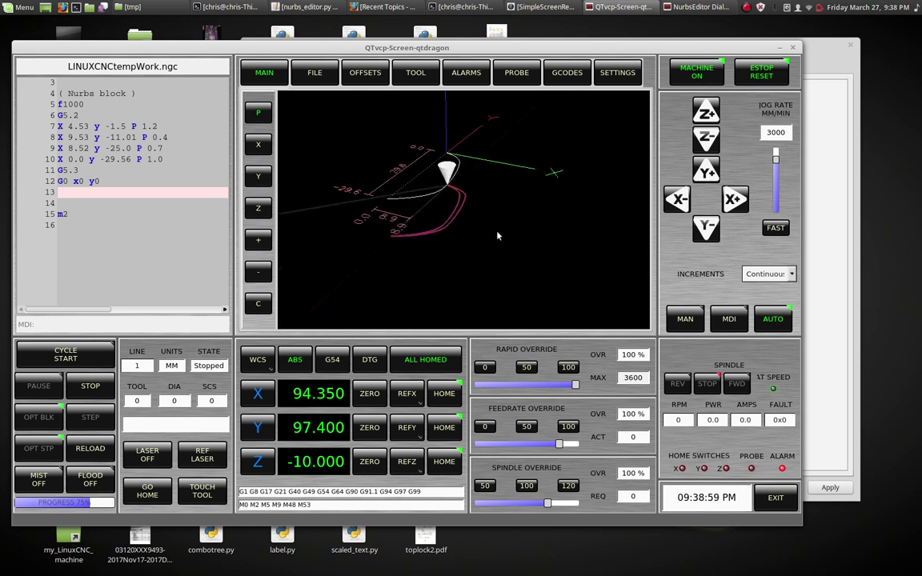